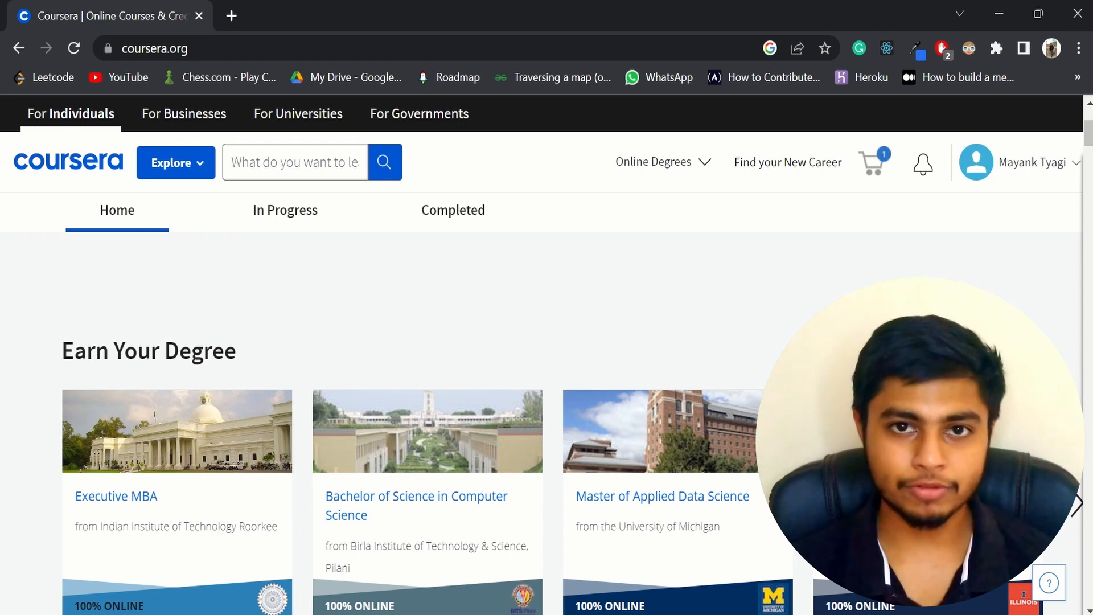
# Find the free EPFL course "Initiation à la programmation (en C++)" on the home page and open it
pyautogui.scroll(-15, 547, 353)
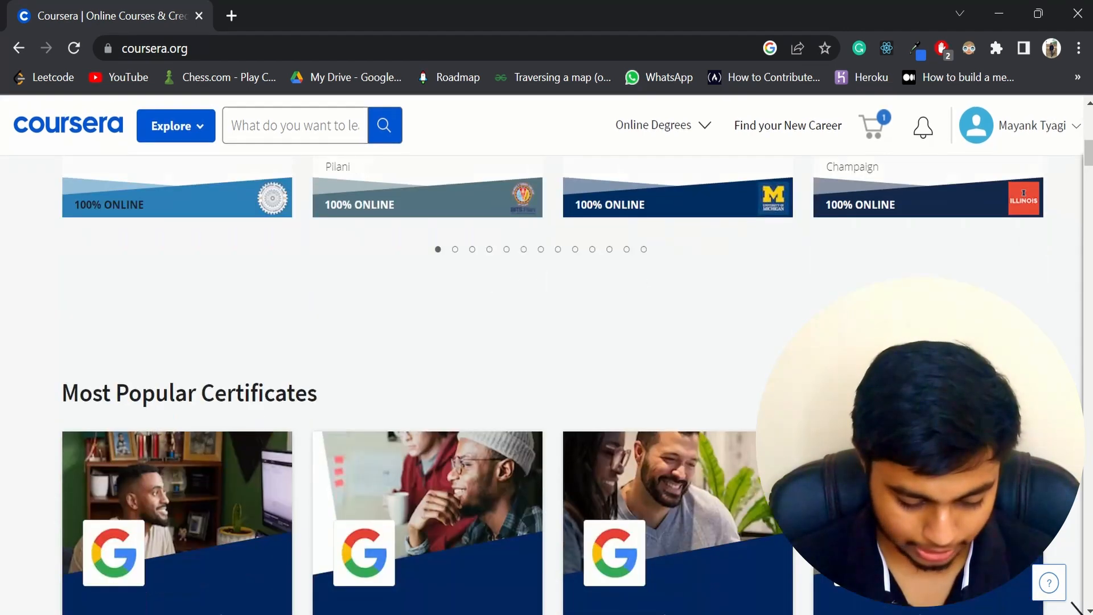
pyautogui.scroll(-5, 520, 396)
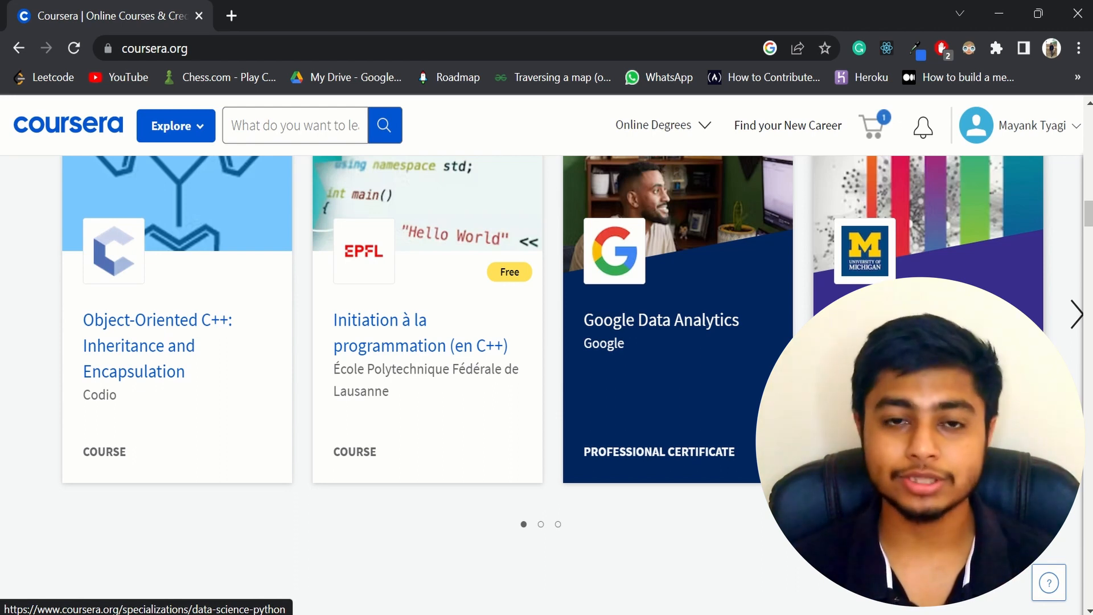
pyautogui.click(474, 419)
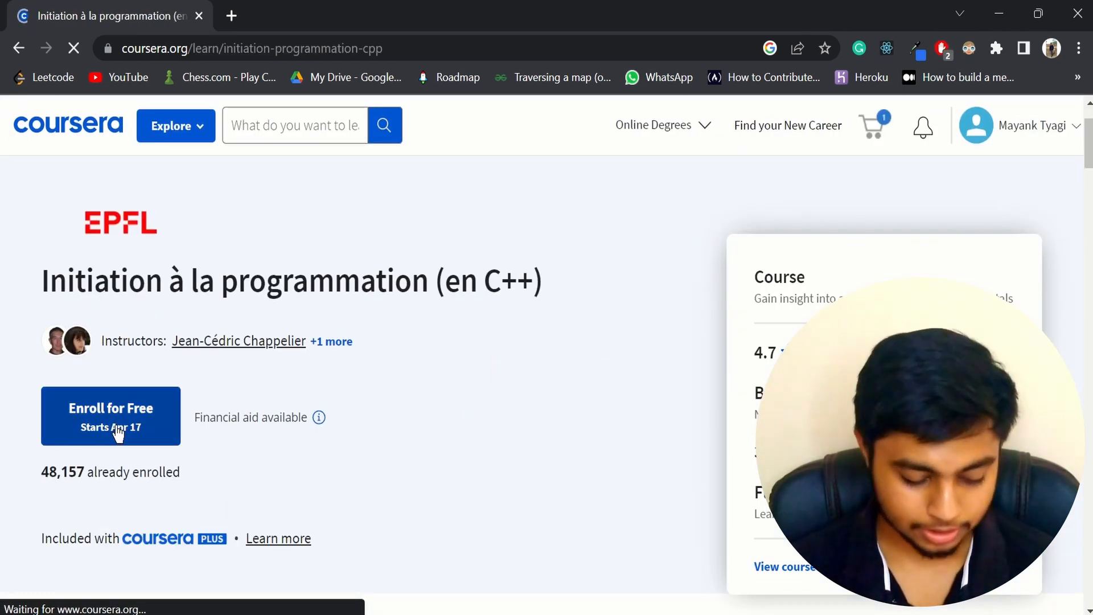
# Check the course's enrollment options without enrolling, and start its financial aid application
pyautogui.click(116, 428)
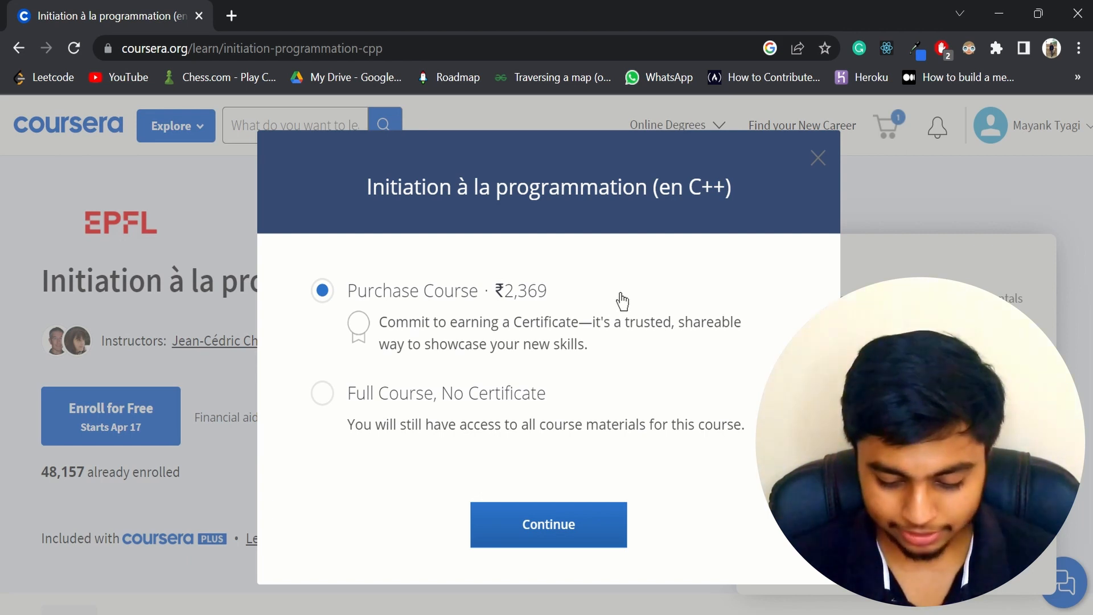
pyautogui.click(880, 203)
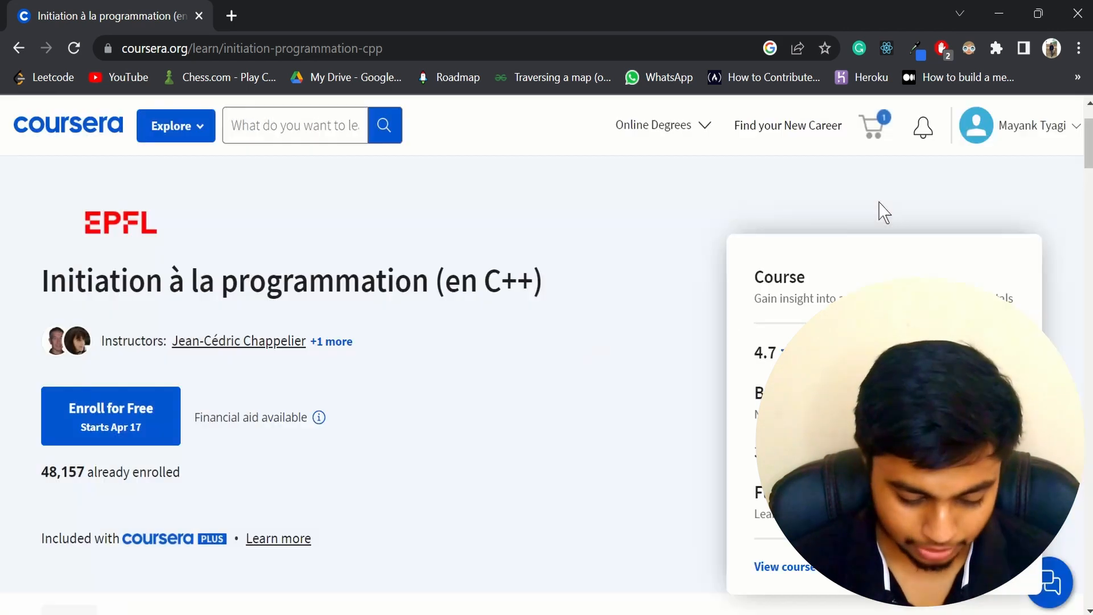
pyautogui.click(275, 420)
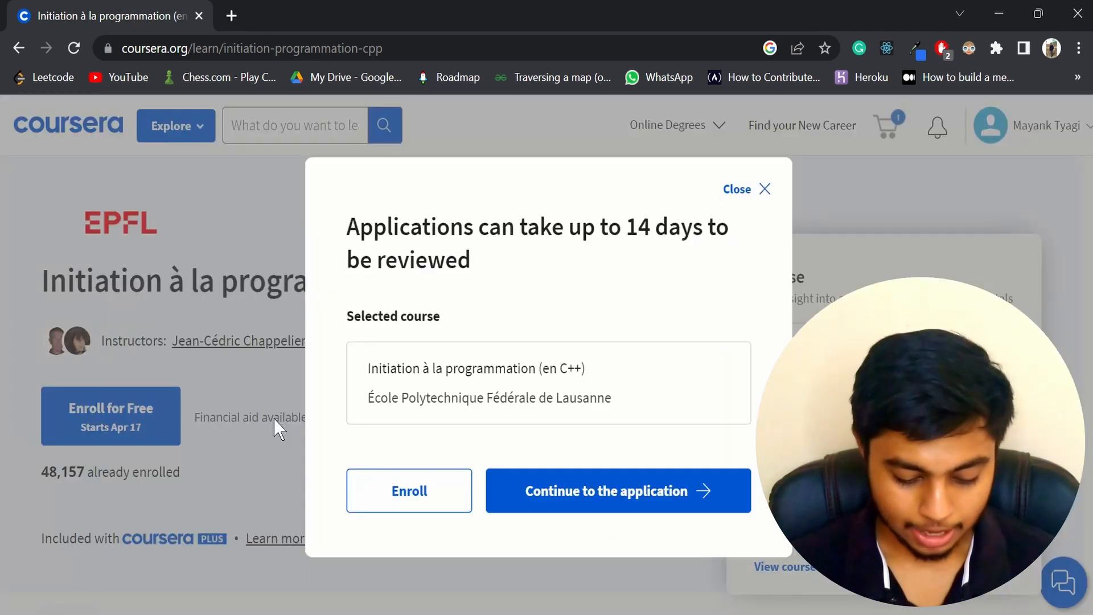
pyautogui.click(556, 495)
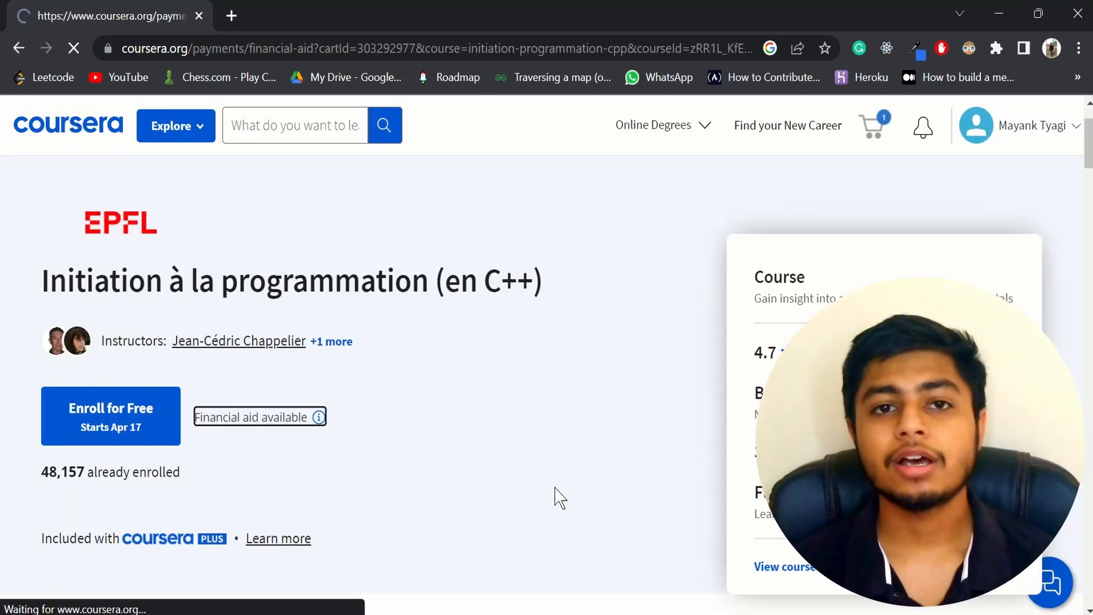
# Choose "Some college" as the education level in the financial aid application
pyautogui.scroll(-1, 557, 495)
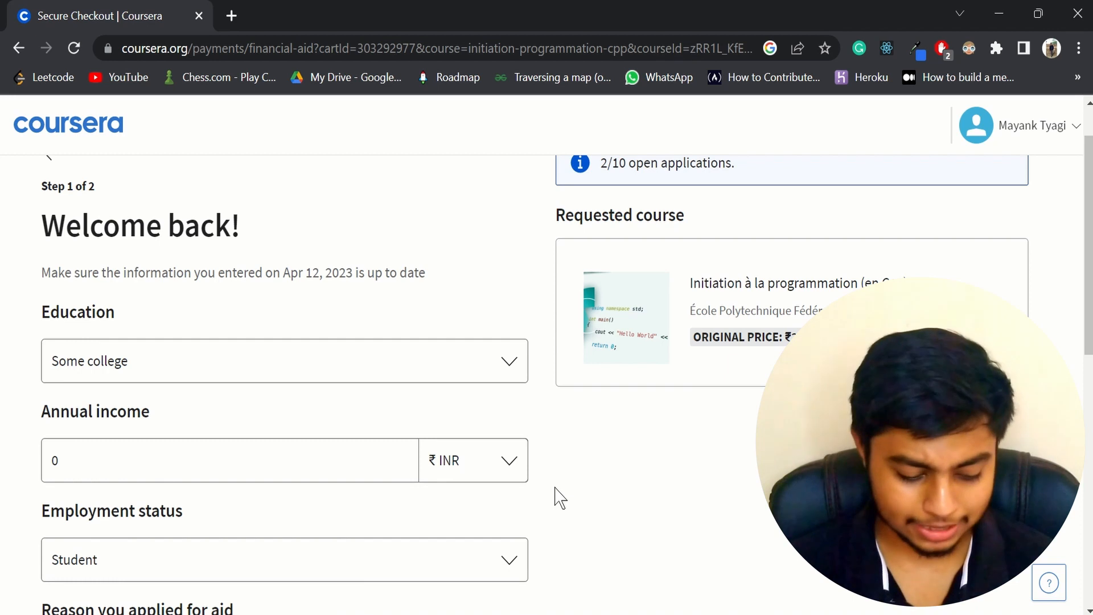
pyautogui.click(502, 361)
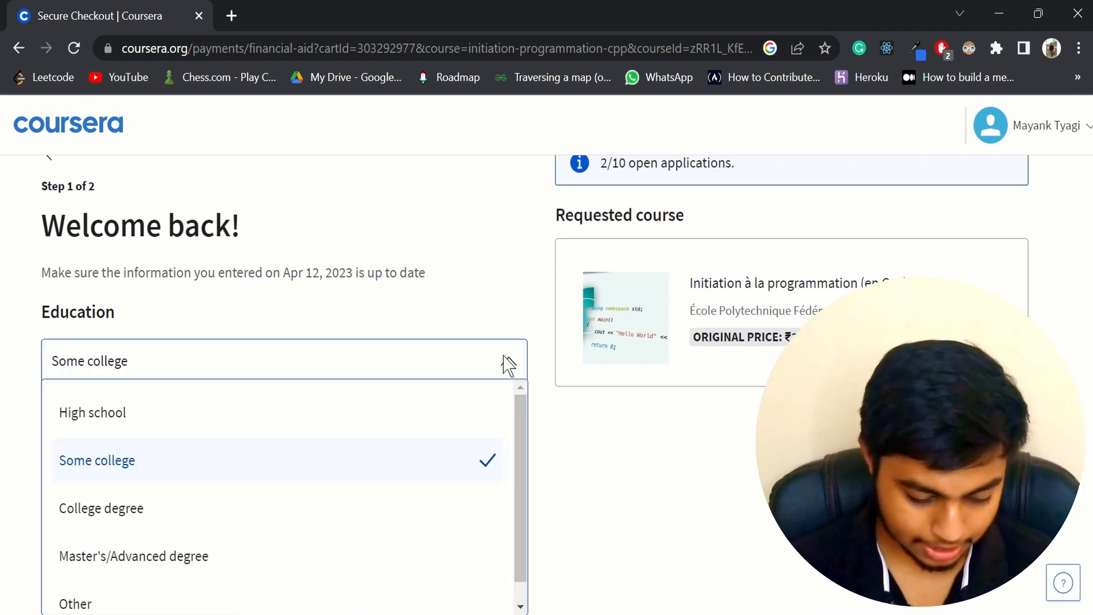
pyautogui.click(275, 459)
# Review the income, employment status and reason for aid, confirm the information is up to date, and proceed to step 2
pyautogui.scroll(-2, 274, 450)
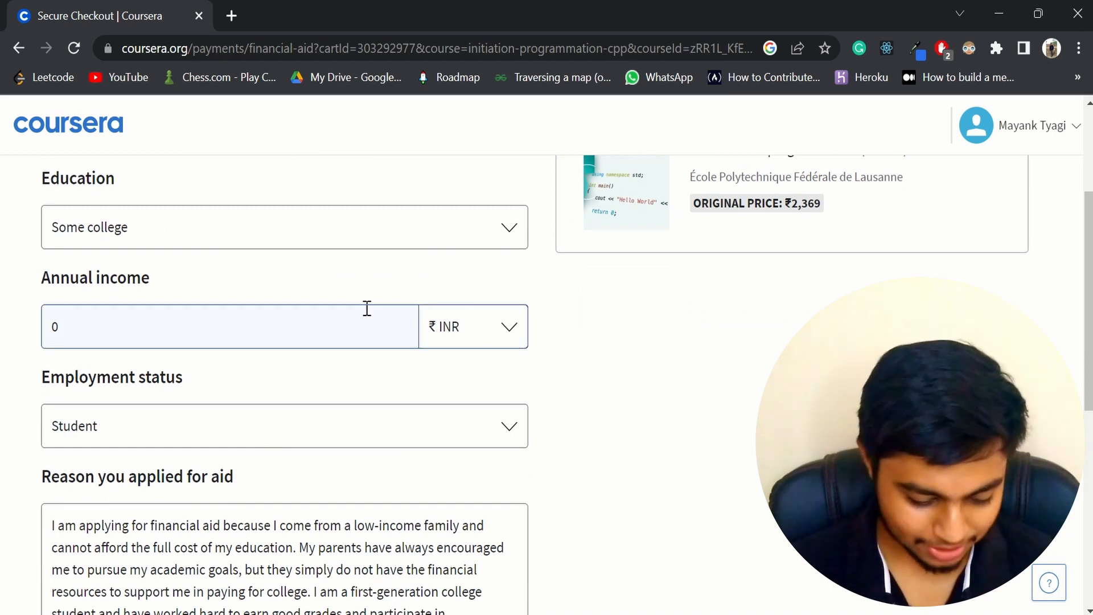
pyautogui.scroll(-2, 368, 310)
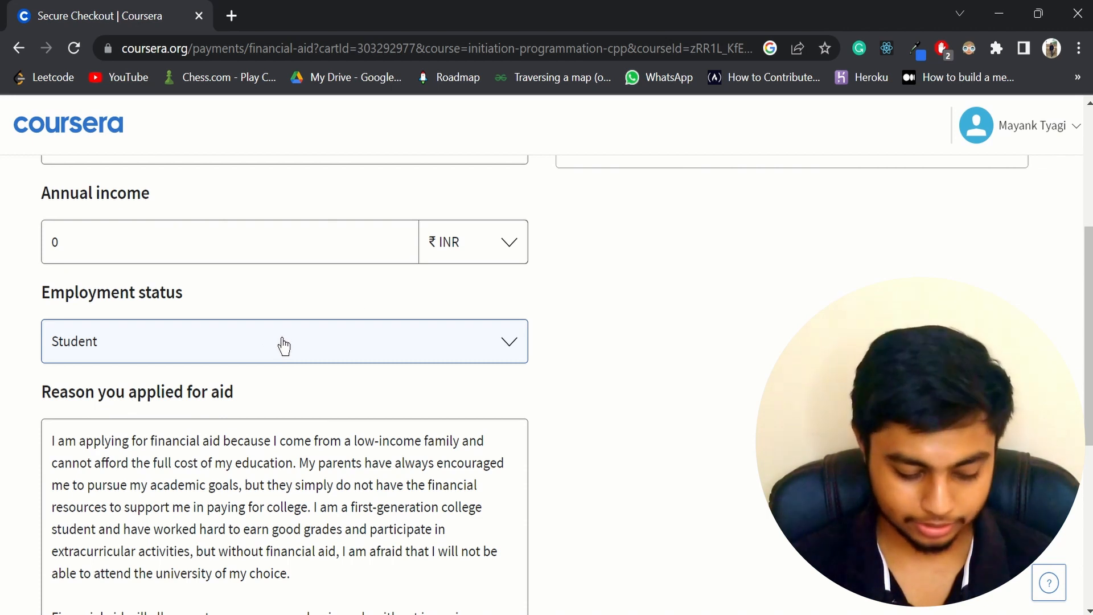
pyautogui.scroll(-2, 284, 346)
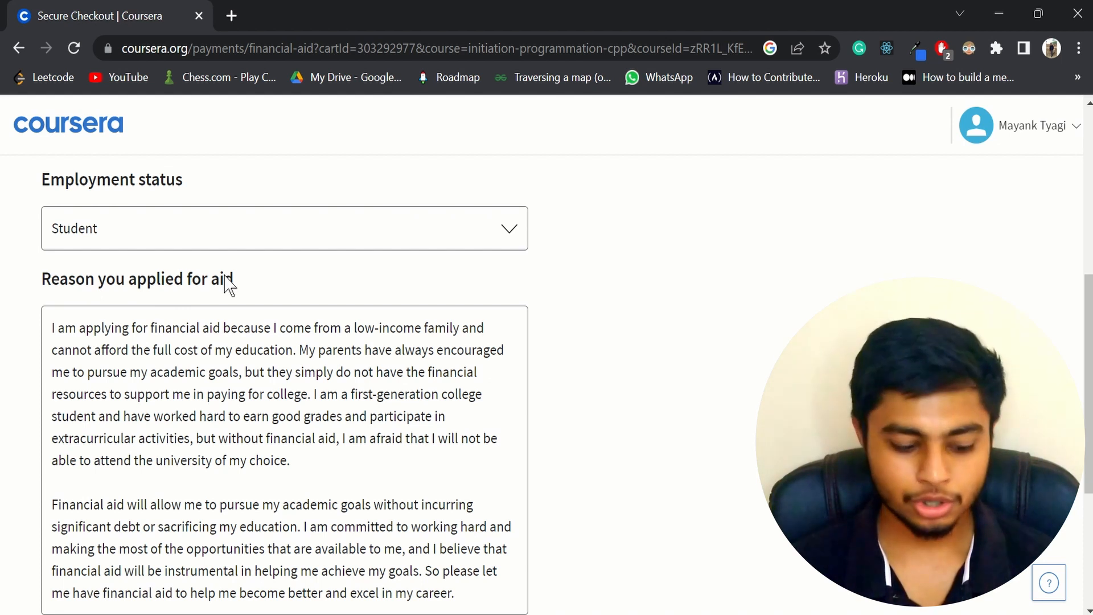
pyautogui.scroll(-2, 228, 283)
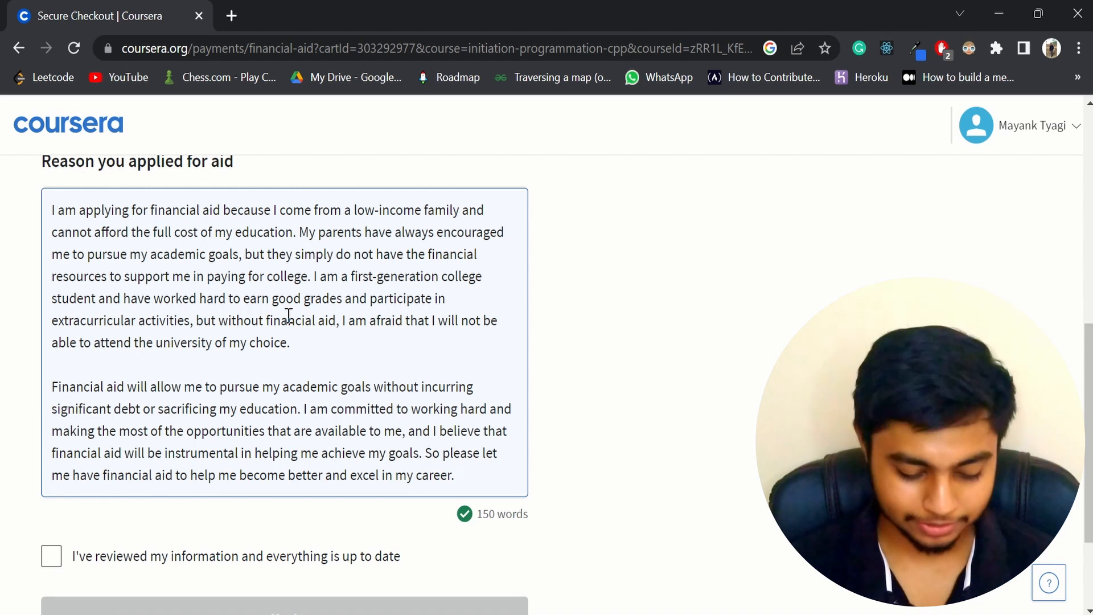
pyautogui.scroll(-2, 289, 315)
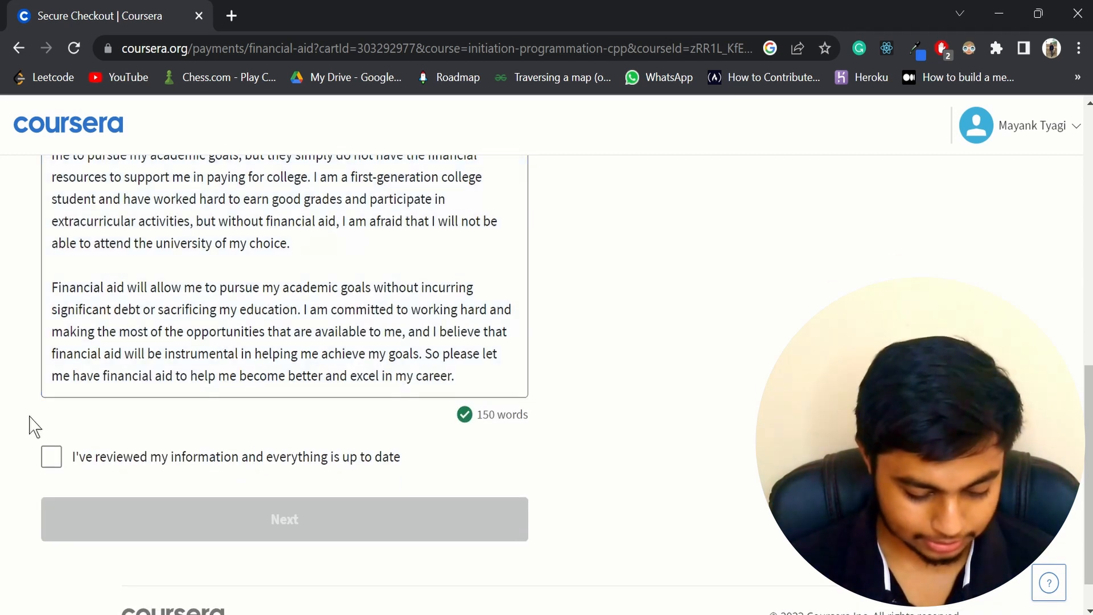
pyautogui.click(51, 462)
pyautogui.click(236, 520)
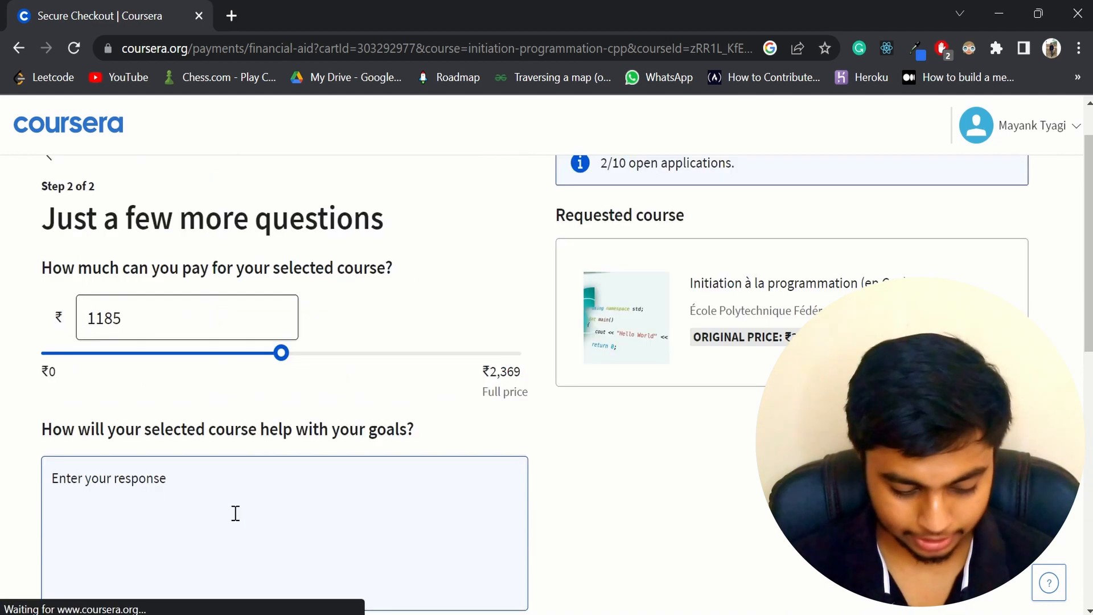
# Set the affordable amount to ₹0 and answer the goals question with the text starting "I am applying for financial aid because I come from a low-income family"
pyautogui.scroll(-2, 398, 430)
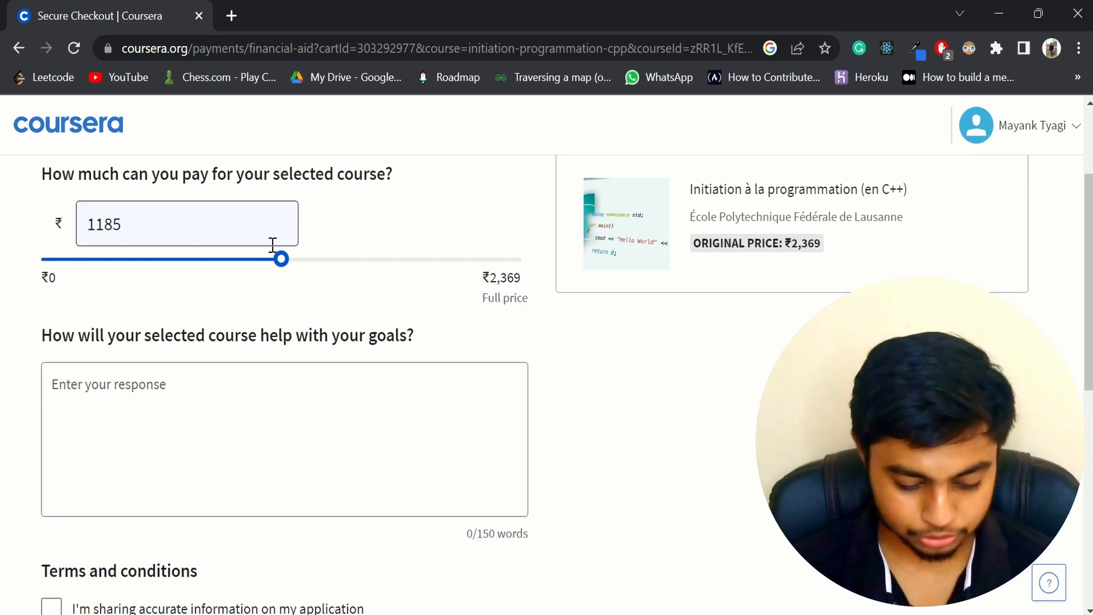
pyautogui.moveTo(281, 259); pyautogui.dragTo(25, 267)
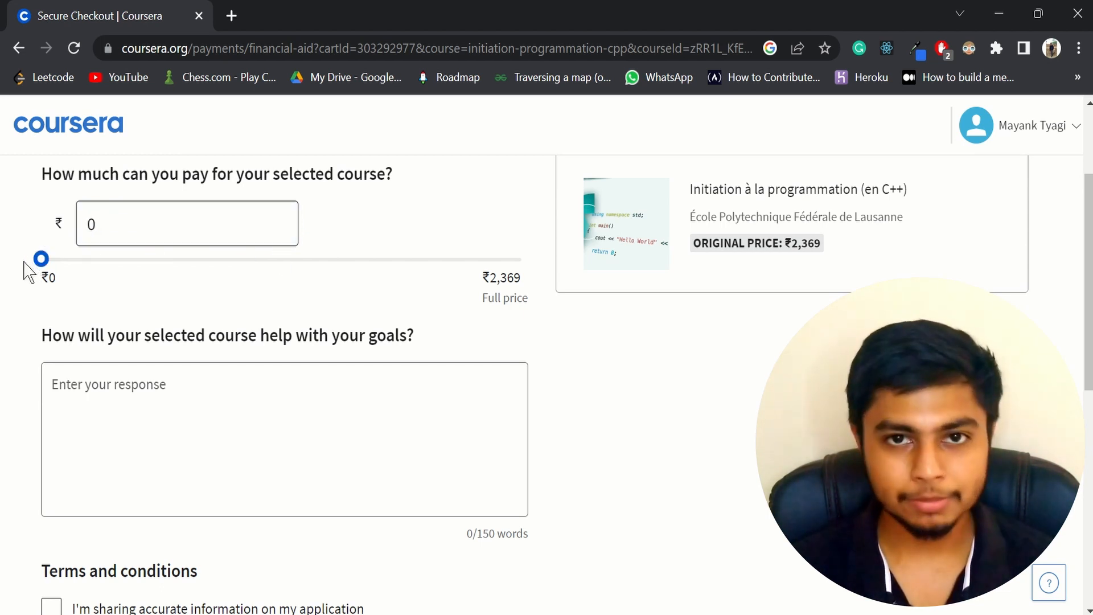
pyautogui.scroll(-1, 251, 310)
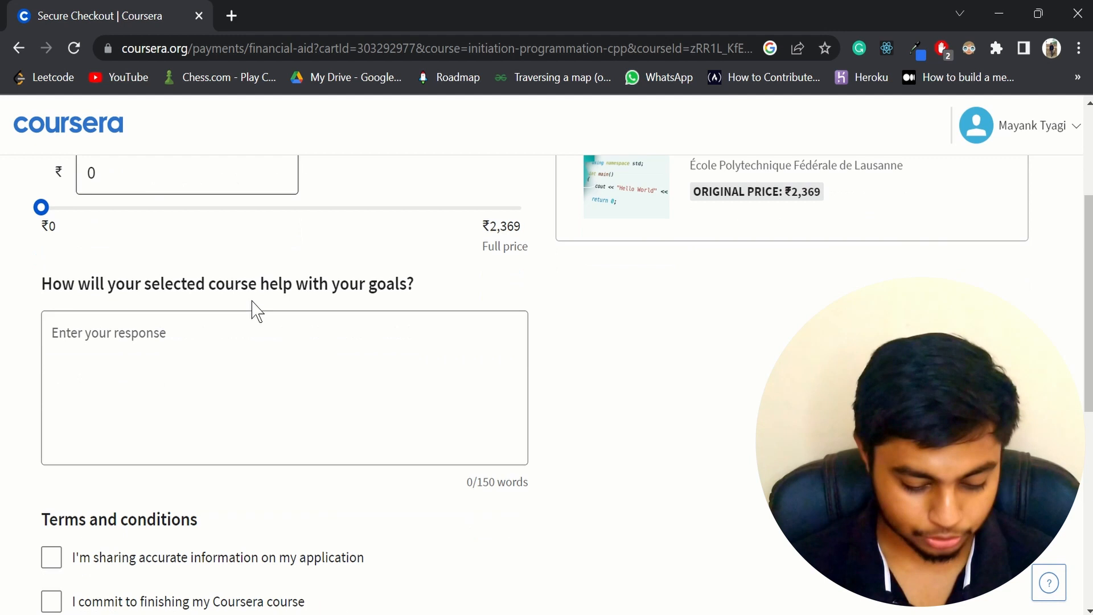
pyautogui.click(168, 356)
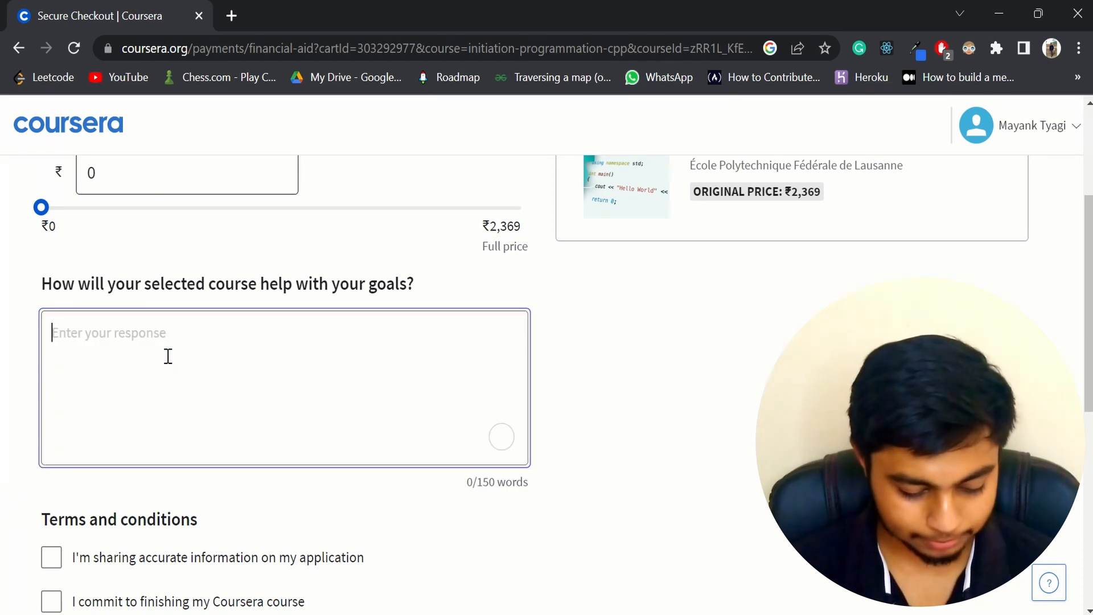
pyautogui.write('I am applying for financial aid because I come from a low-income family and cannot afford the full cost of my education. My parents have always encouraged me to pursue my academic goals, but they simply do not have the financial resources to support me in paying for college. I am a first-generation college student and have worked hard to earn good grades and participate in extracurricular activities, but without financial aid, I am afraid that I will not be able to attend the university of my choice.  Financial aid will allow me to pursue my academic goals without incurring significant debt or sacrificing my education. I am committed to working hard and making the most of the opportunities that are available to me, and I believe that financial aid will be instrumental in helping me achieve my goals. So please let me have financial aid to help me become better and excel in my career.')
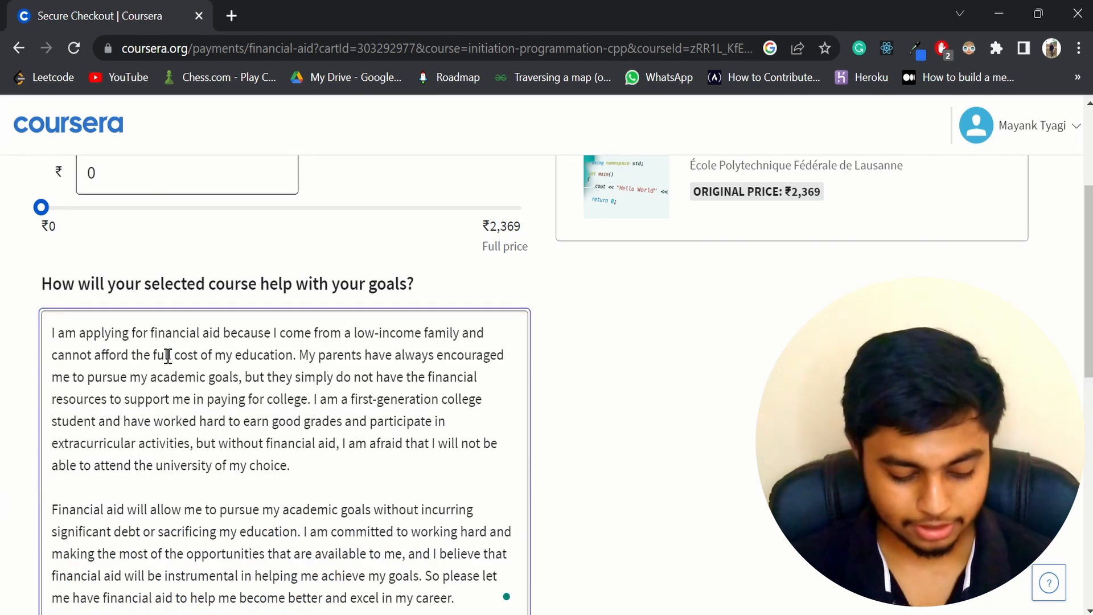
# Accept both terms: sharing accurate information on the application and committing to finishing the Coursera course
pyautogui.scroll(-2, 168, 356)
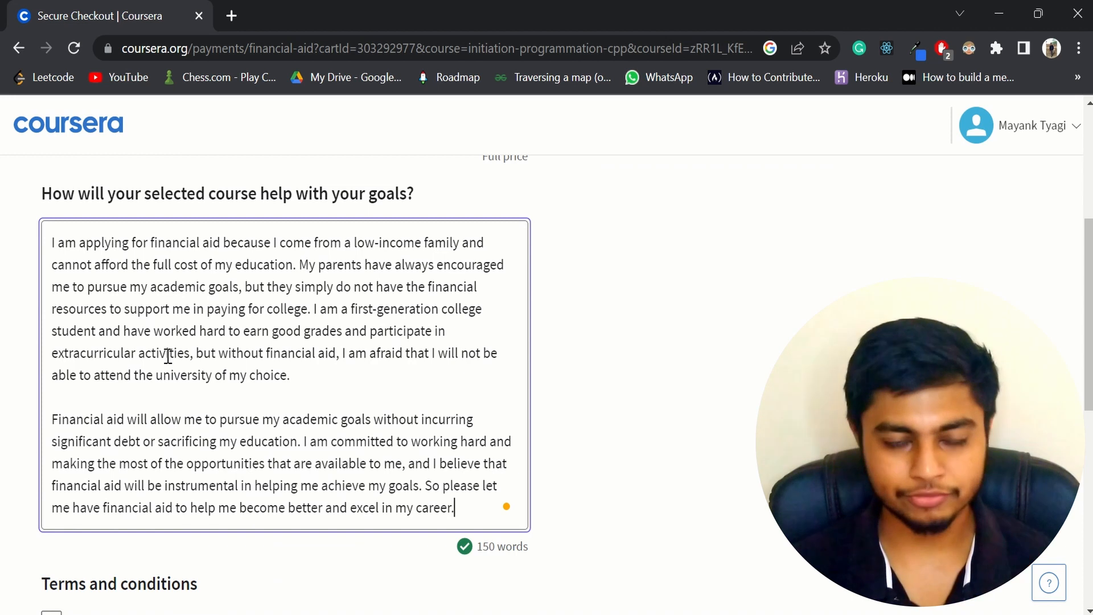
pyautogui.scroll(-1, 168, 356)
pyautogui.scroll(-3, 168, 356)
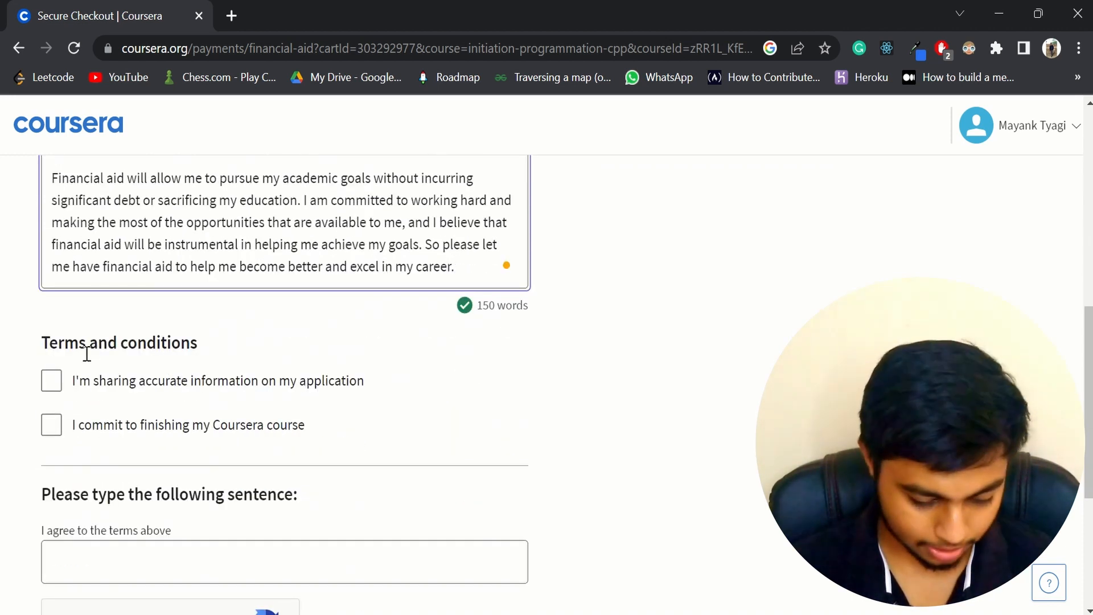
pyautogui.click(53, 382)
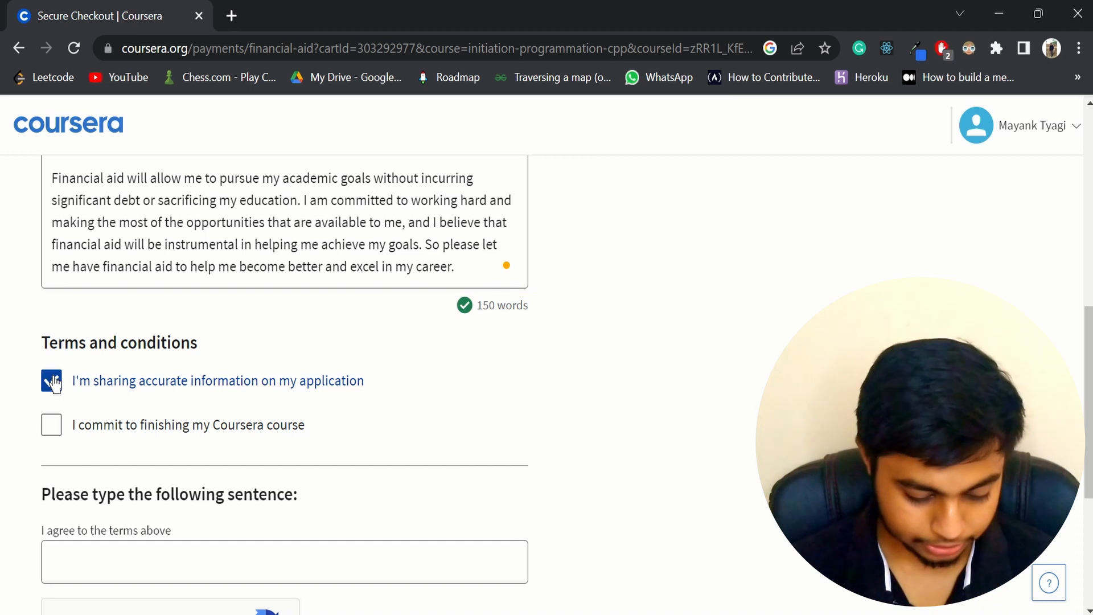
pyautogui.click(51, 426)
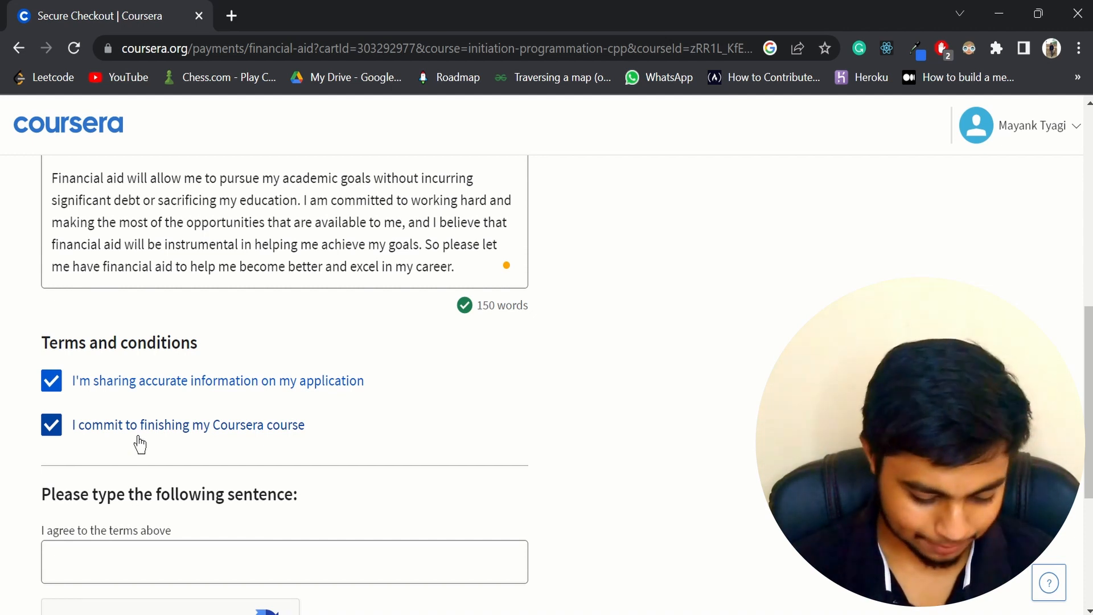
# Copy the required sentence "I agree to the terms above" into the agreement field
pyautogui.scroll(-1, 140, 445)
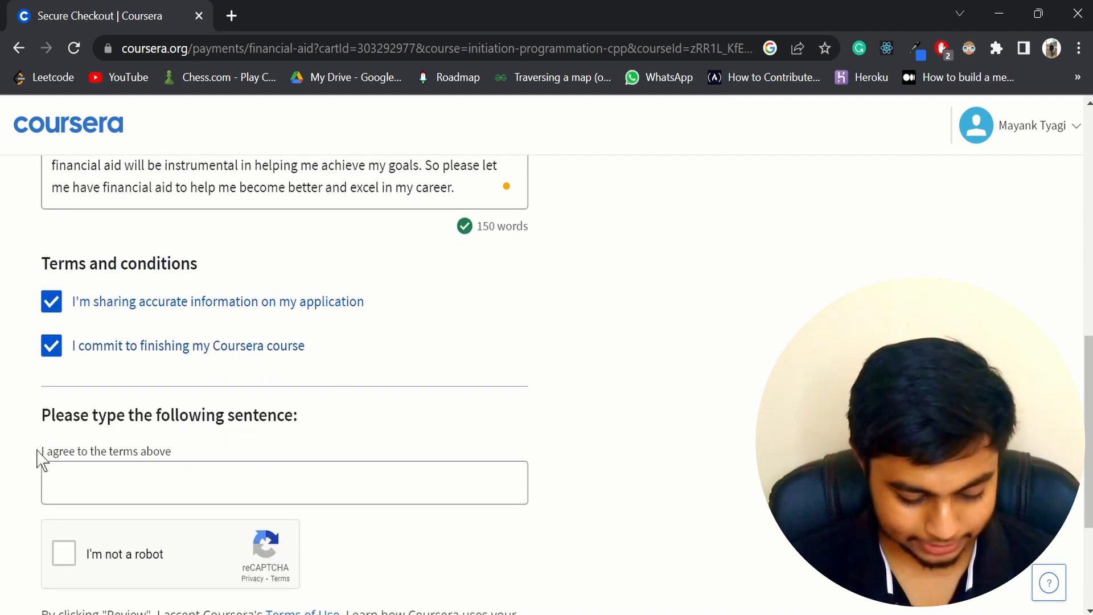
pyautogui.moveTo(40, 451); pyautogui.dragTo(174, 456)
pyautogui.click(175, 455)
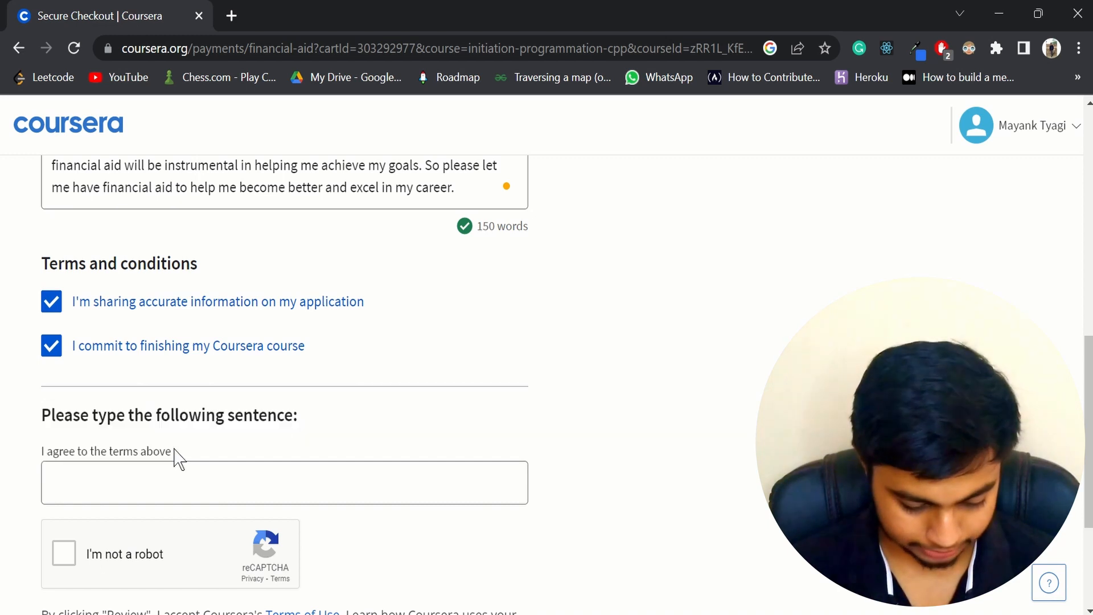
pyautogui.moveTo(44, 464); pyautogui.dragTo(100, 454)
pyautogui.click(100, 456)
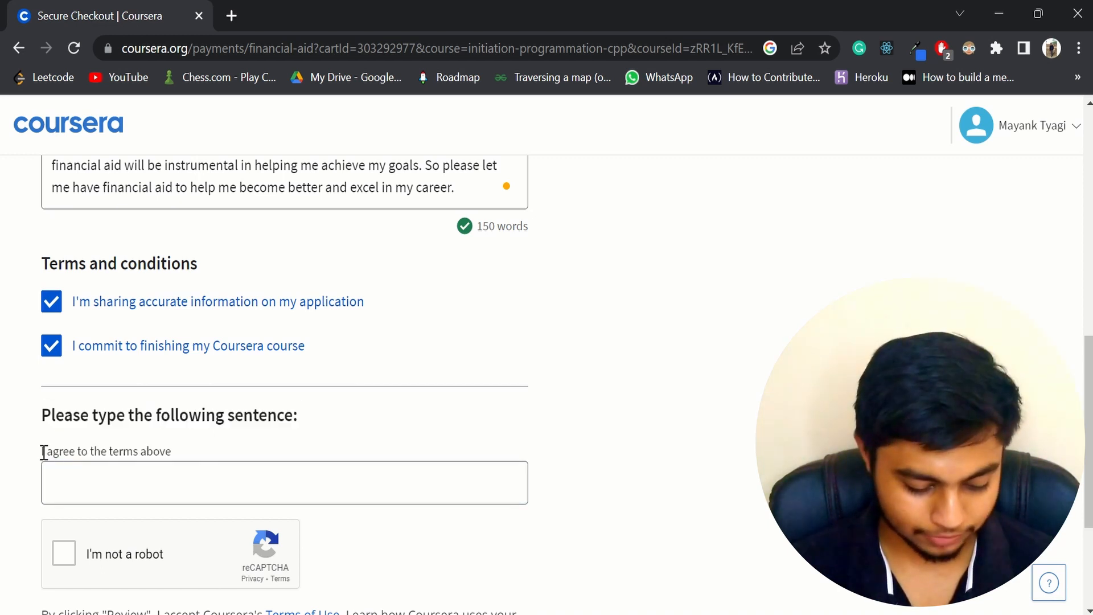
pyautogui.moveTo(44, 452); pyautogui.dragTo(178, 450)
pyautogui.hotkey('ctrl', 'c')
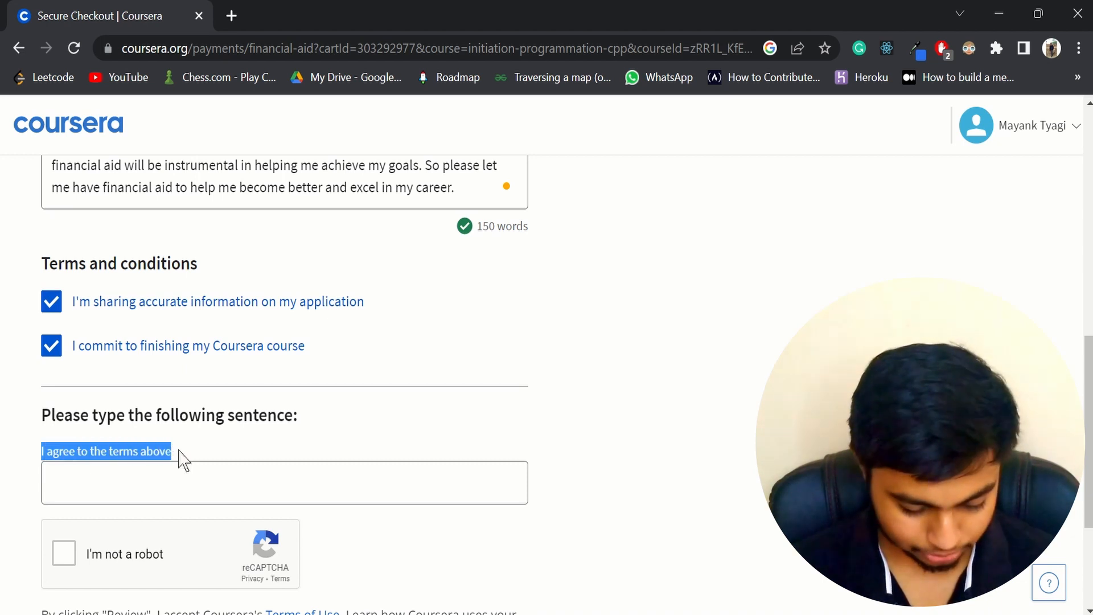
pyautogui.click(146, 476)
pyautogui.hotkey('ctrl', 'v')
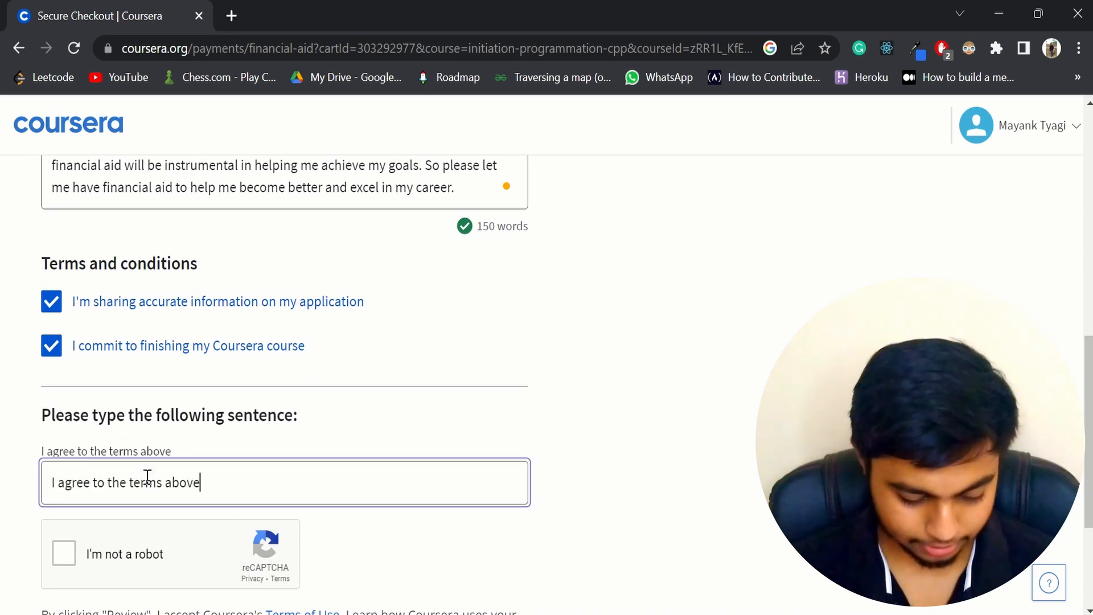
# Complete the "I'm not a robot" verification and look back over the application
pyautogui.scroll(-3, 147, 476)
pyautogui.click(63, 378)
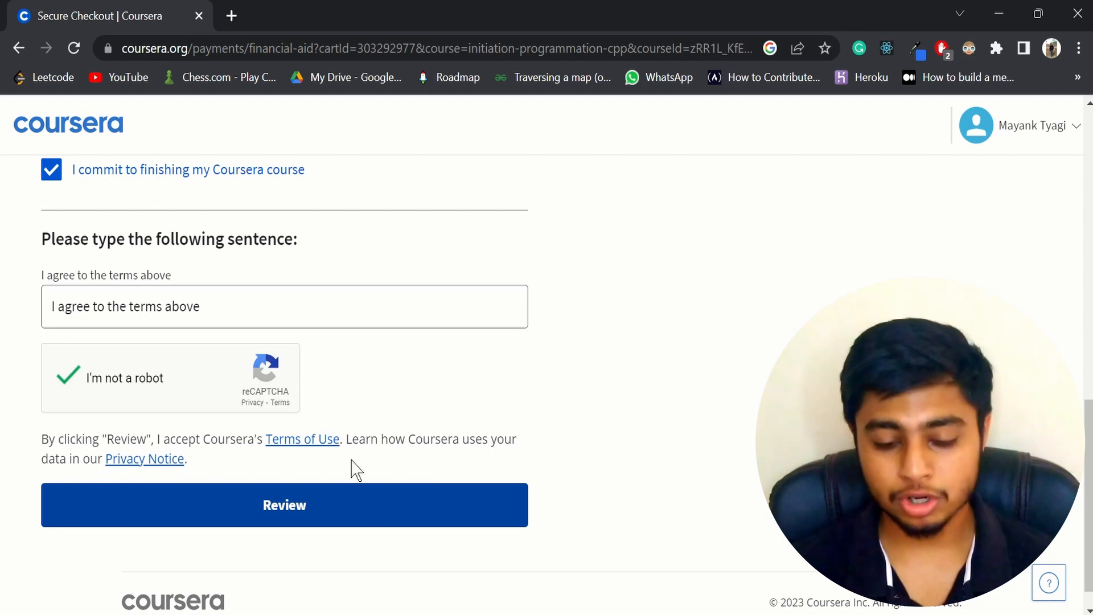
pyautogui.scroll(10, 686, 459)
pyautogui.scroll(2, 685, 459)
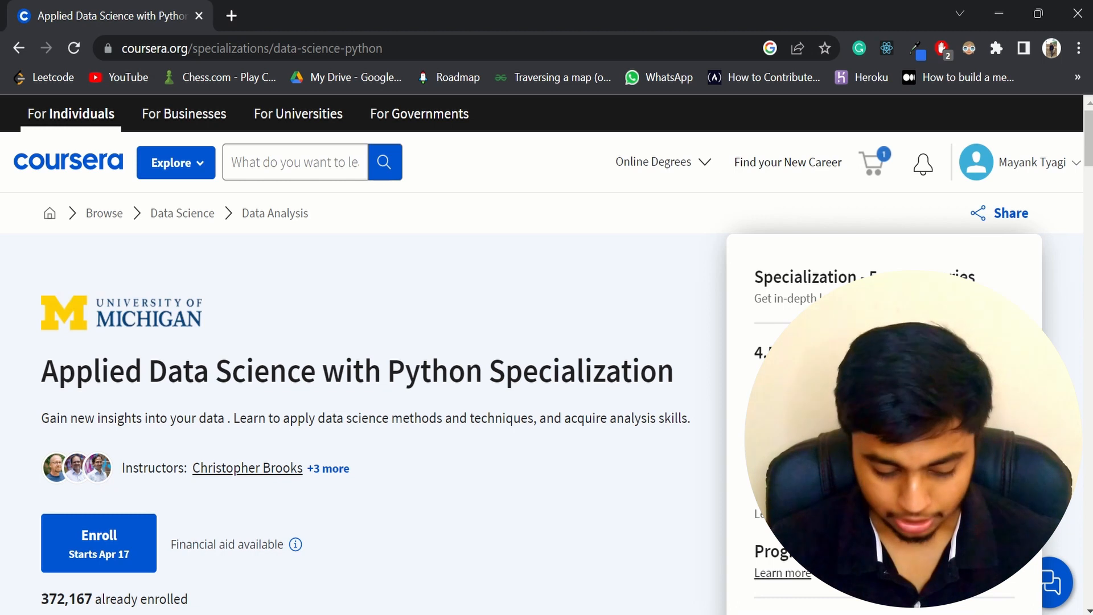
# View the enrollment plans for the Applied Data Science with Python Specialization and close them without enrolling
pyautogui.scroll(-2, 462, 312)
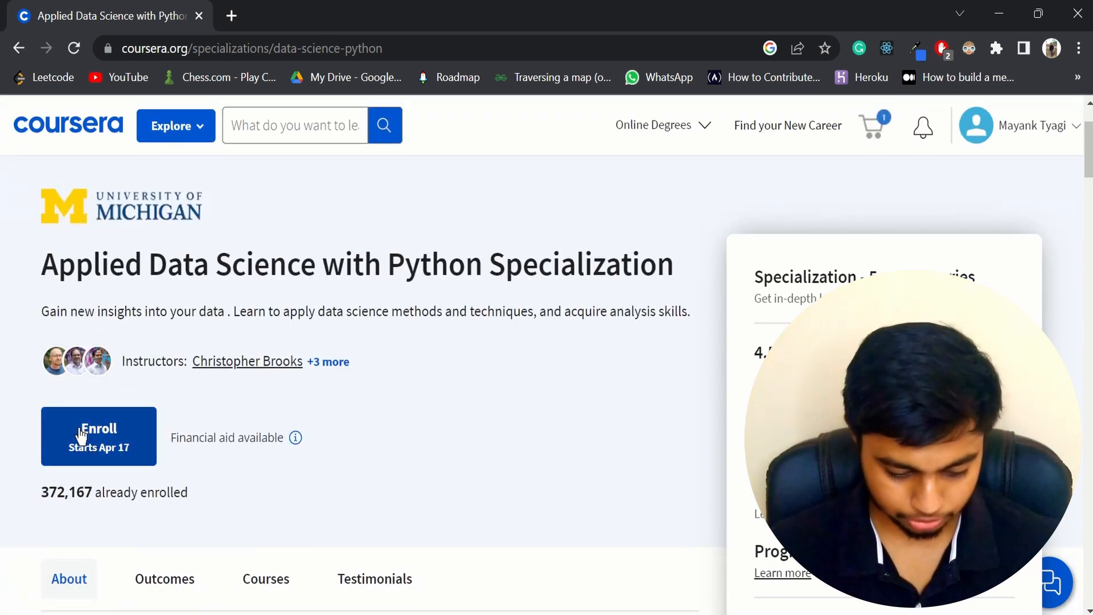
pyautogui.click(90, 454)
pyautogui.click(91, 456)
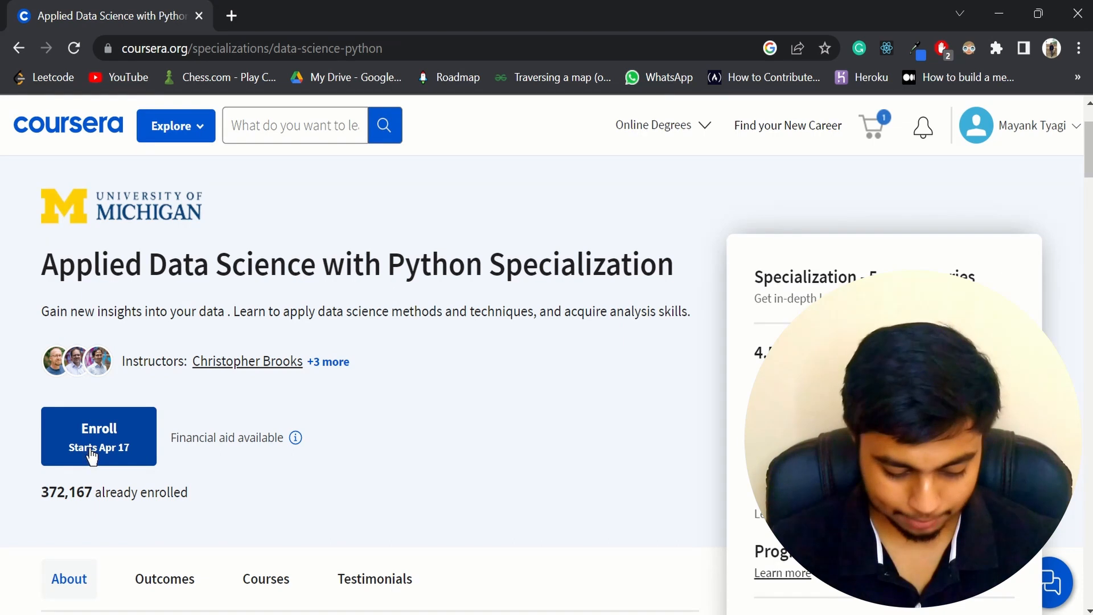
pyautogui.click(91, 456)
pyautogui.scroll(-3, 500, 380)
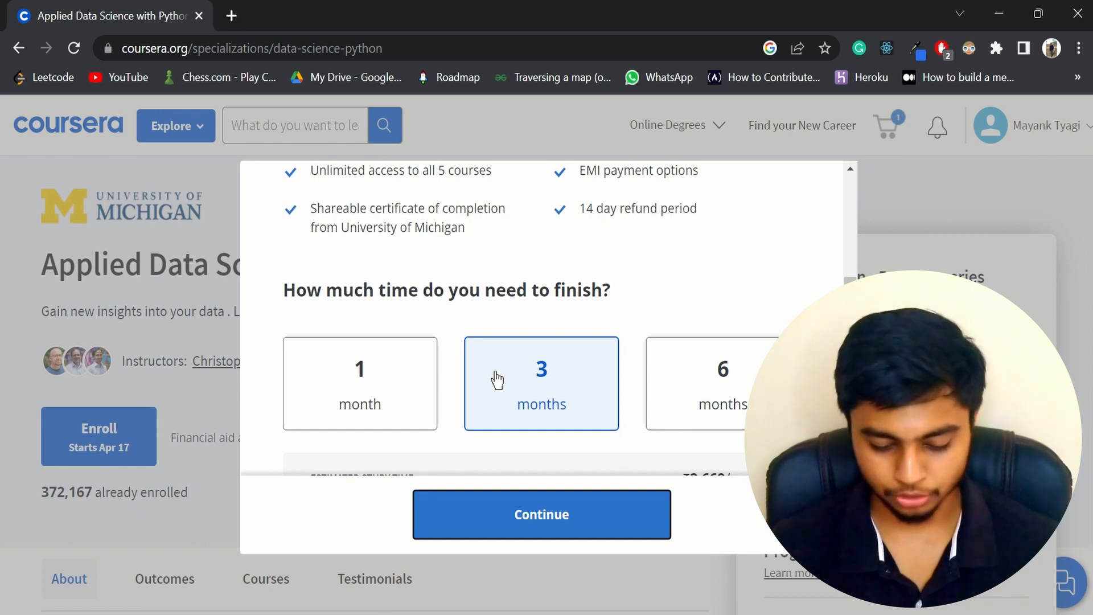
pyautogui.click(534, 142)
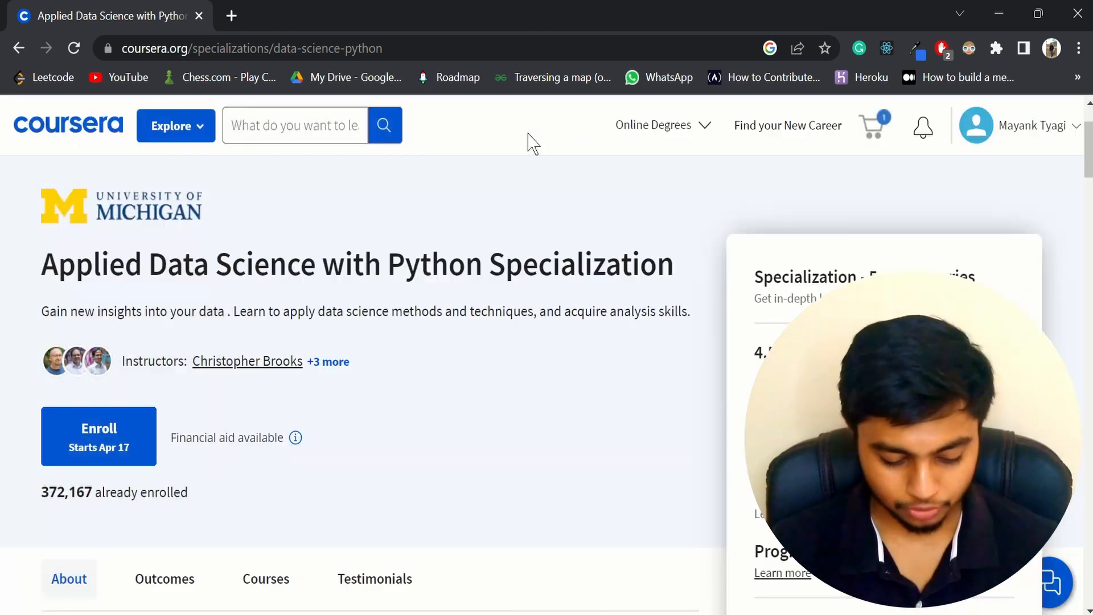
# Start a financial aid application for Course 1, Introduction to Data Science in Python, from the specialization page
pyautogui.click(226, 442)
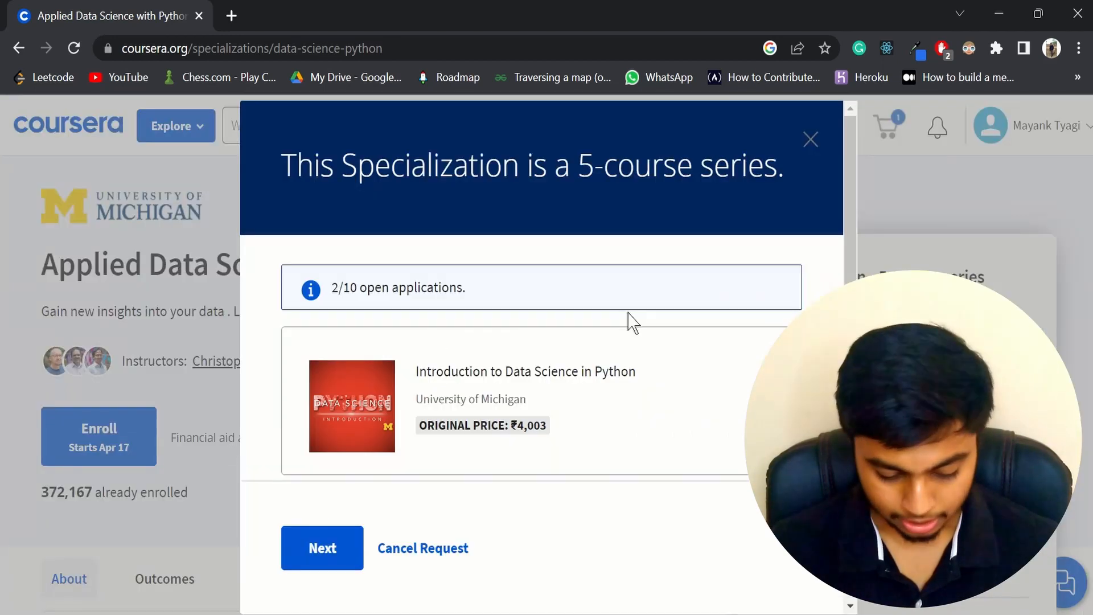
pyautogui.scroll(-2, 631, 320)
pyautogui.scroll(-4, 631, 321)
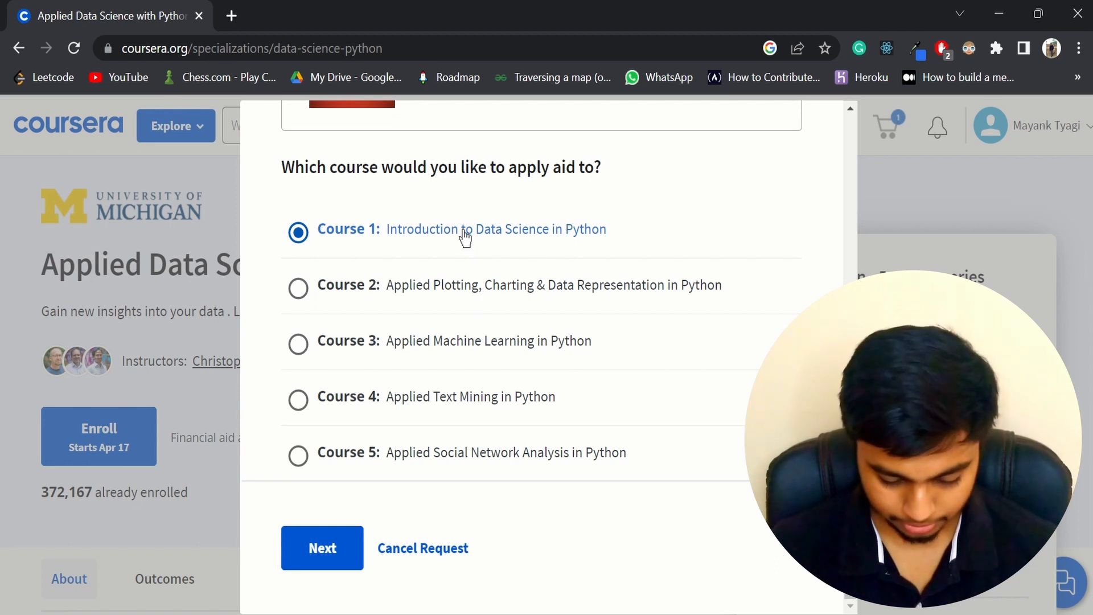
pyautogui.click(320, 552)
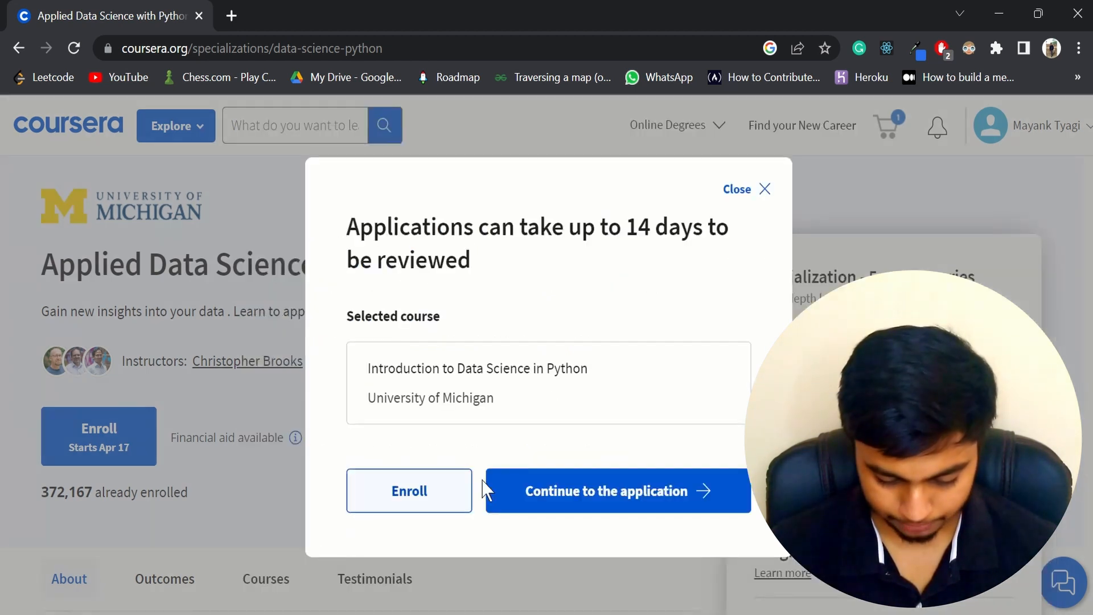
pyautogui.click(528, 484)
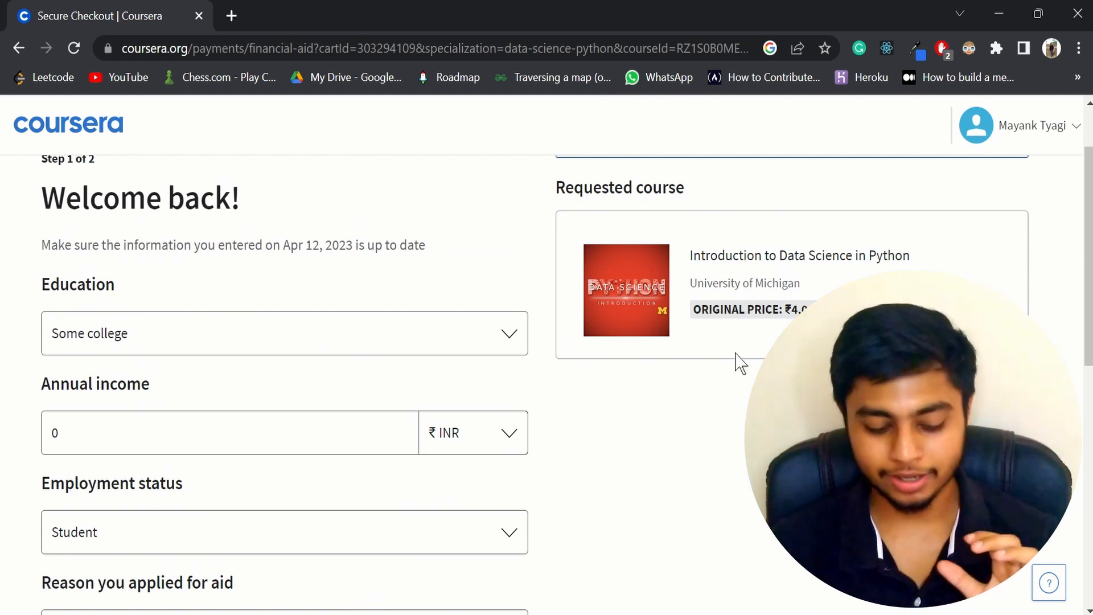
# Review the pre-filled applicant details and reason for aid in the Introduction to Data Science in Python application
pyautogui.scroll(-3, 741, 363)
pyautogui.scroll(-3, 740, 363)
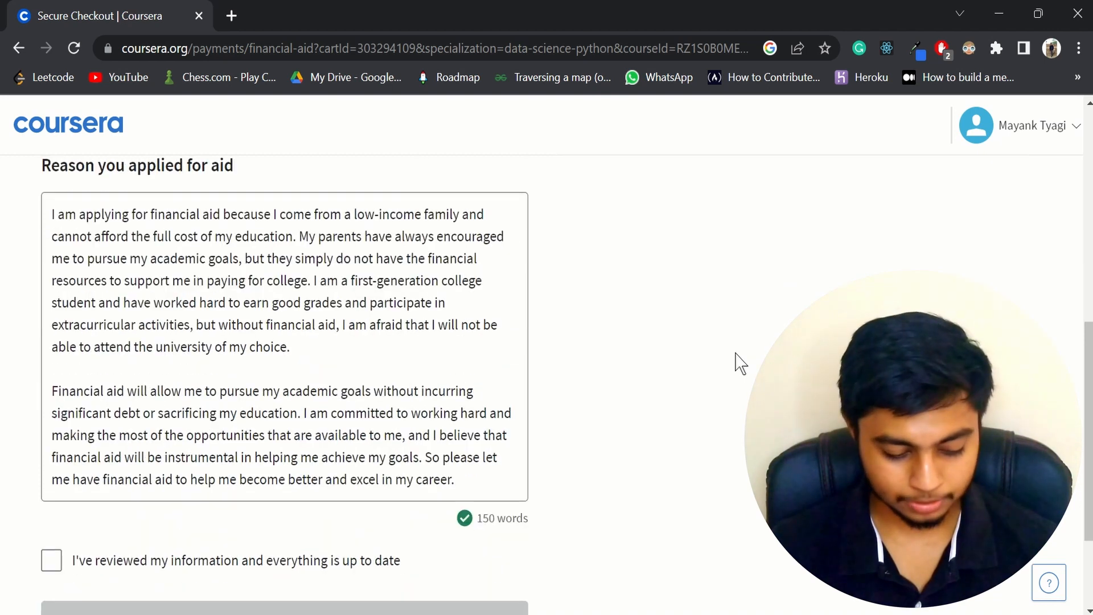